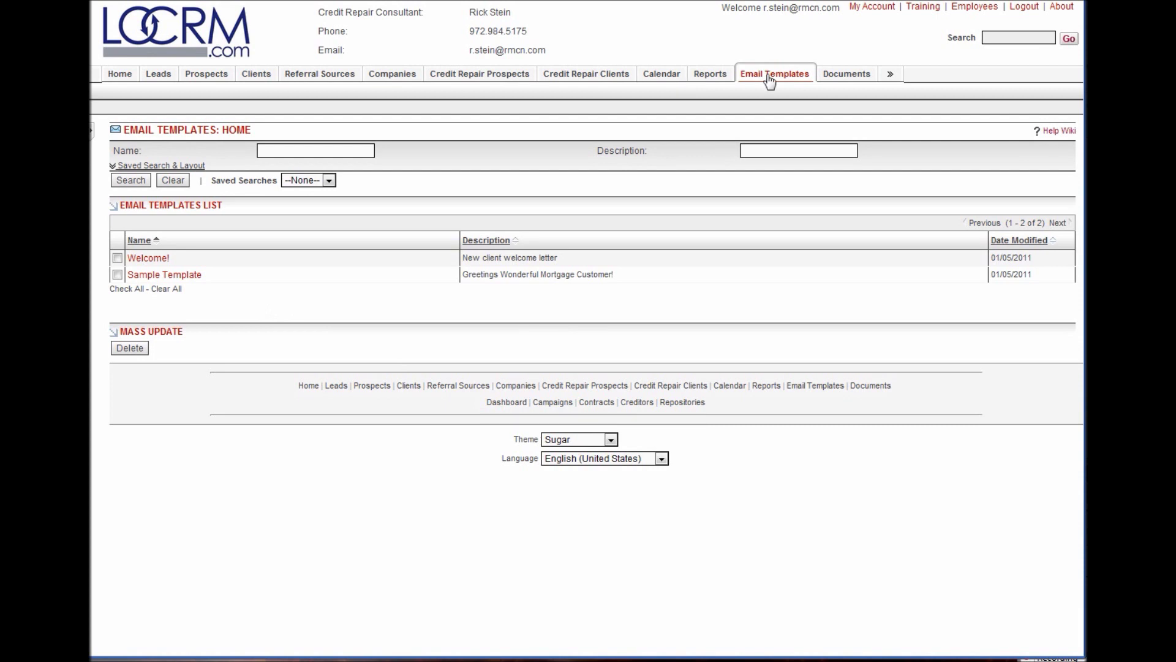
# Step: Expand the Shortcuts sidebar to reach Create Email Template
pyautogui.click(93, 134)
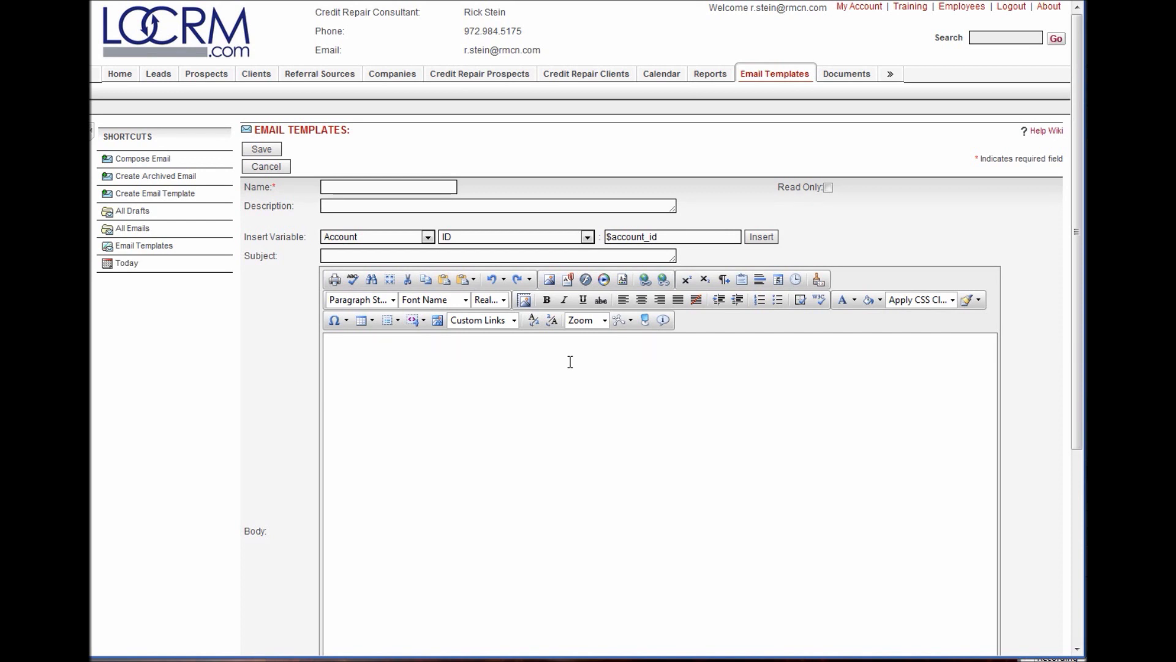
# Step: Switch Insert Variable to Contact/Lead/Prospect, then move into the name and body fields
pyautogui.click(428, 238)
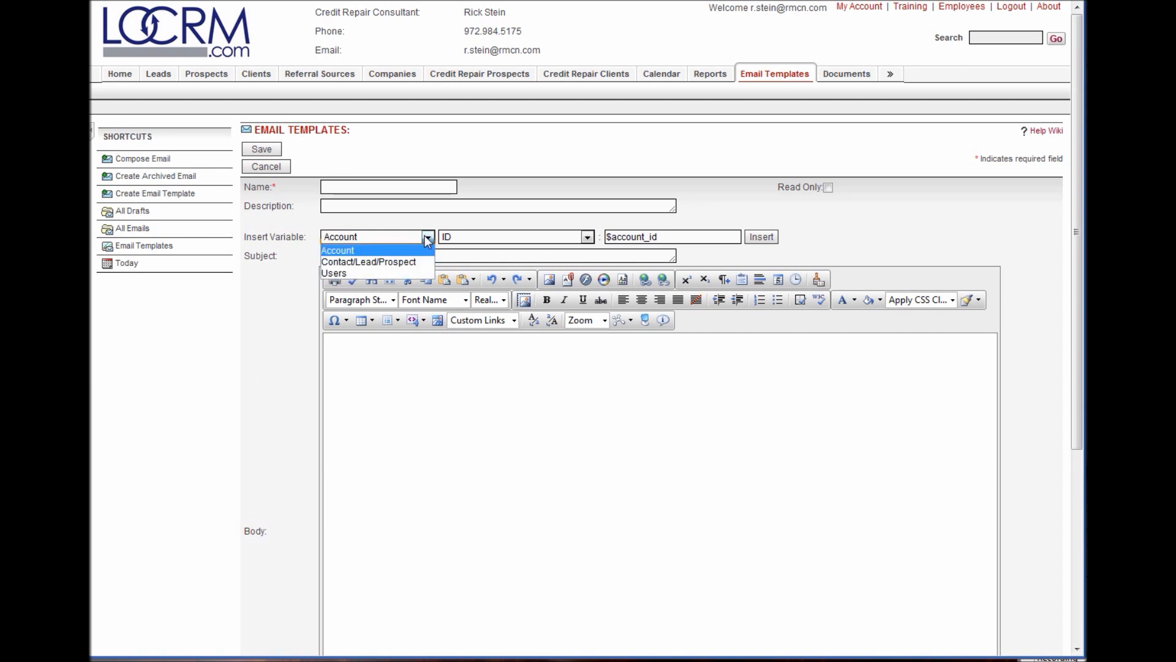
pyautogui.click(404, 263)
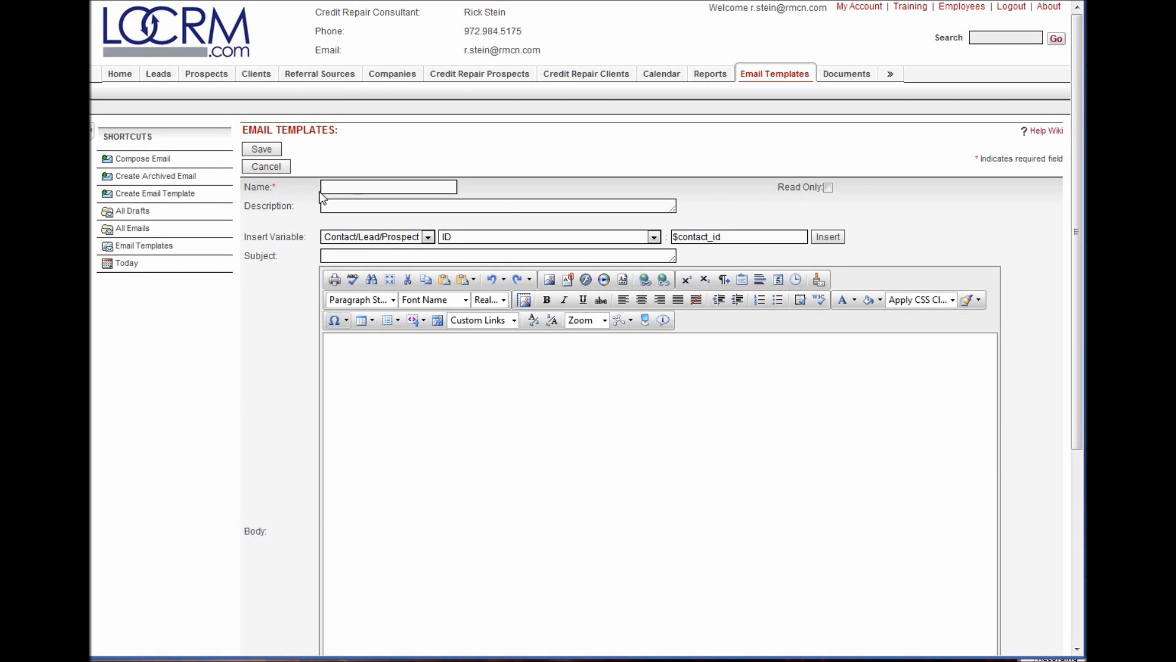
pyautogui.click(348, 189)
pyautogui.click(350, 360)
pyautogui.scroll(-3, 361, 215)
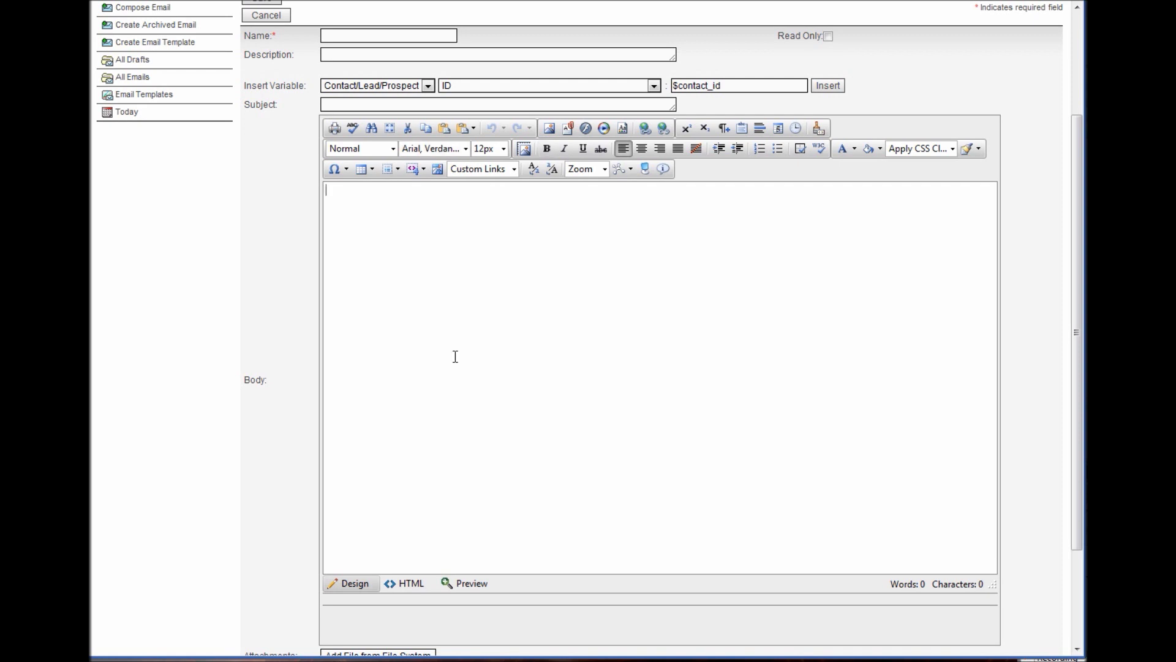
pyautogui.scroll(-2, 453, 368)
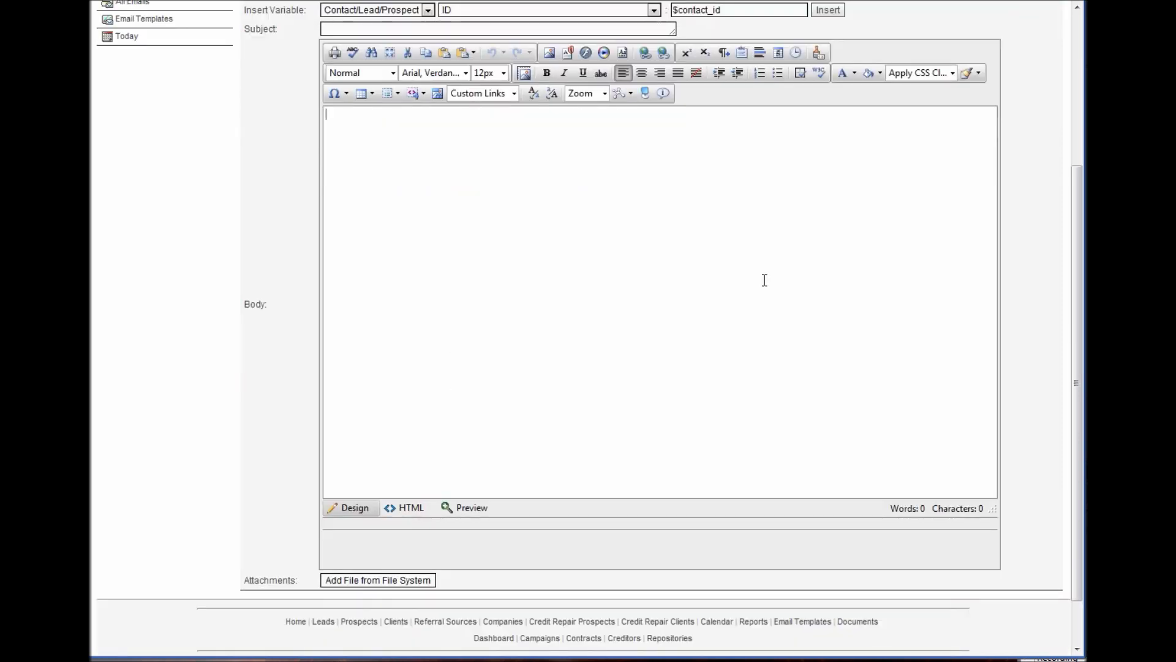
pyautogui.scroll(2, 720, 182)
pyautogui.scroll(2, 720, 182)
pyautogui.scroll(2, 753, 127)
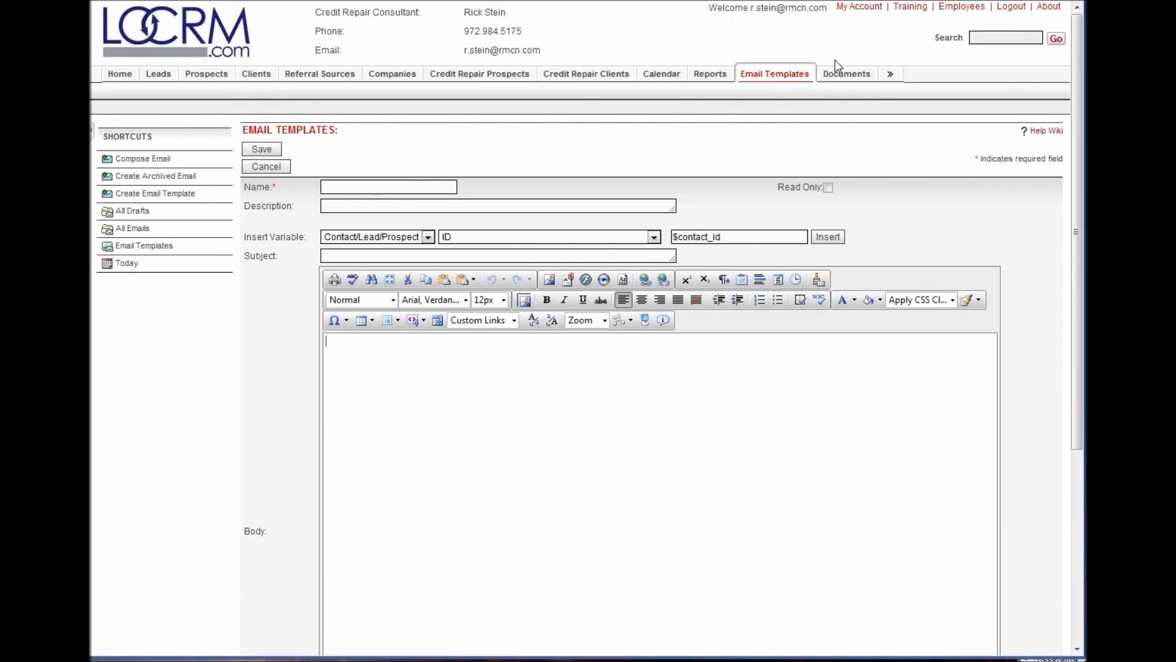
pyautogui.scroll(-2, 496, 443)
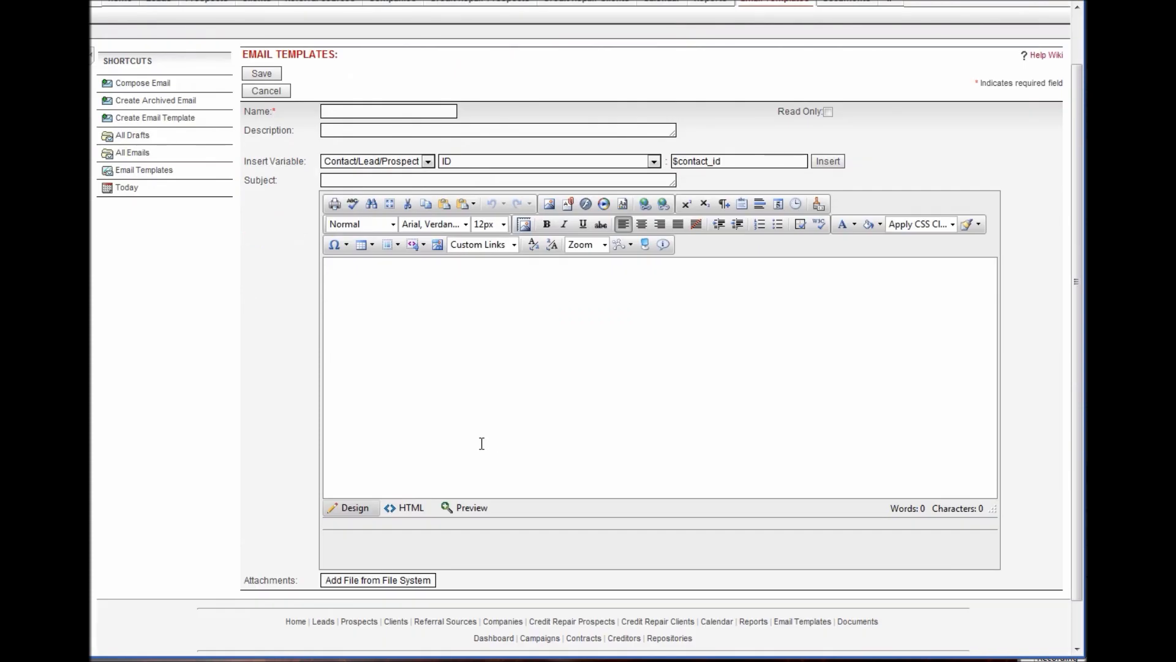
pyautogui.scroll(-3, 481, 441)
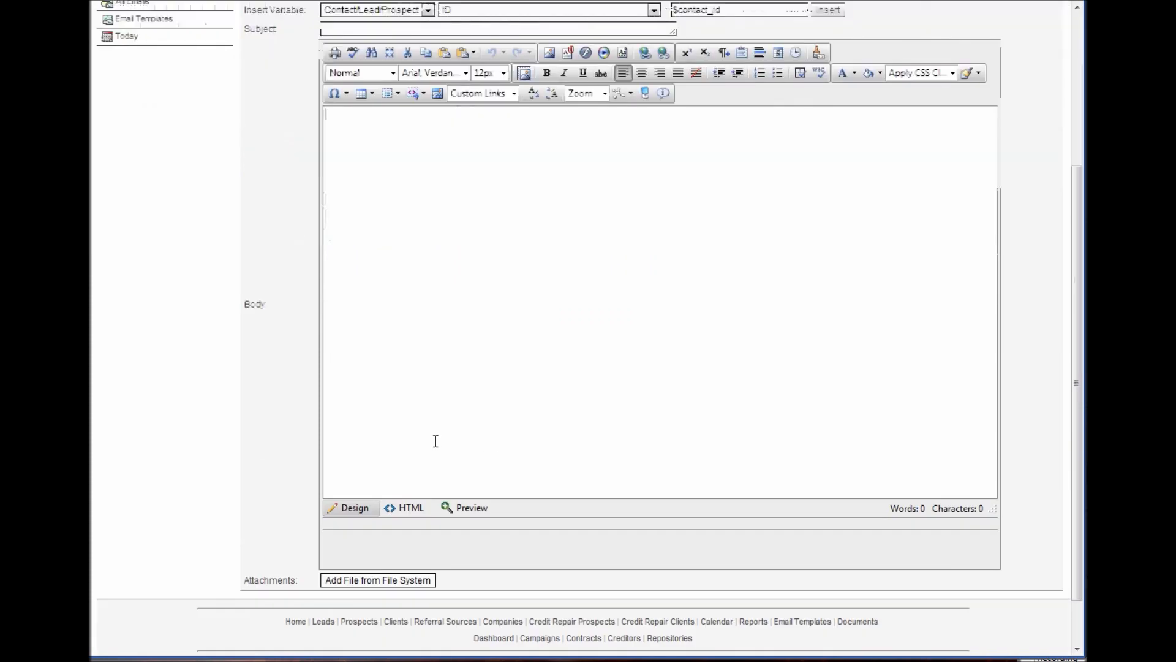
pyautogui.click(366, 401)
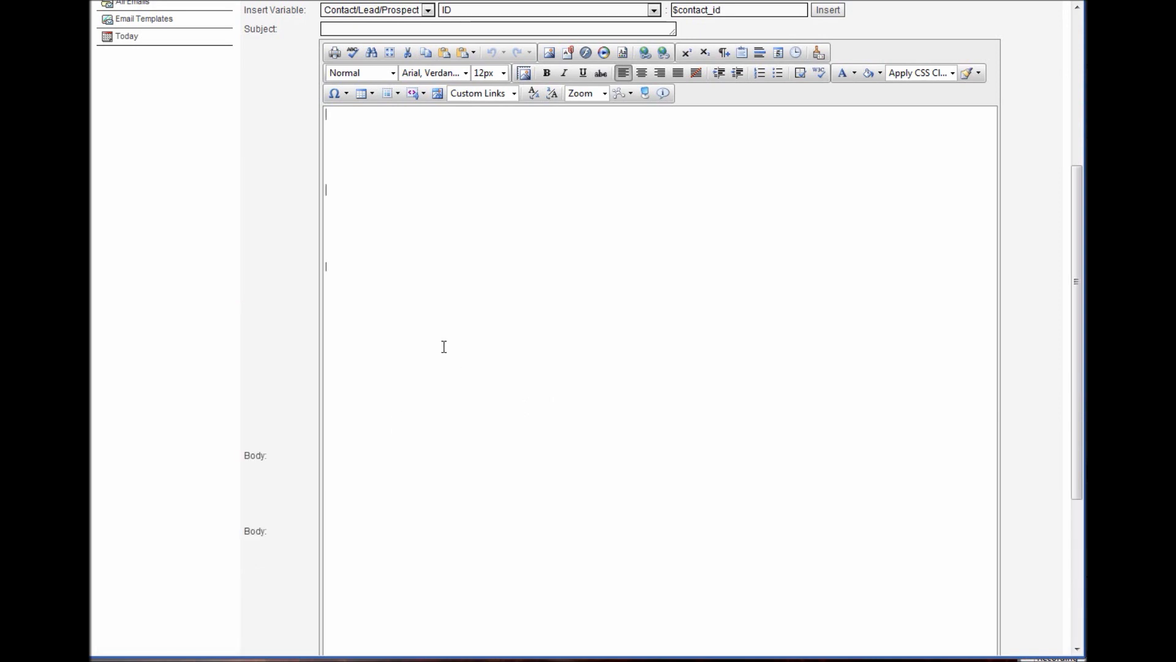
pyautogui.scroll(3, 443, 346)
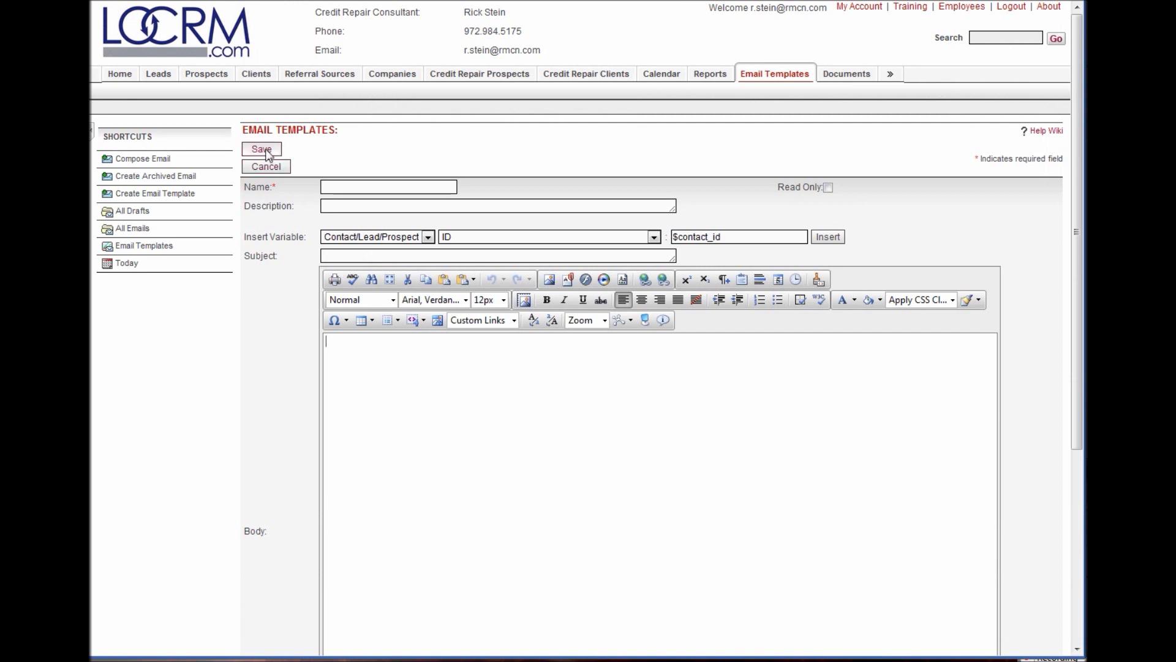
# Step: Collapse Shortcuts and return to the Email Templates list to view Welcome!
pyautogui.click(92, 135)
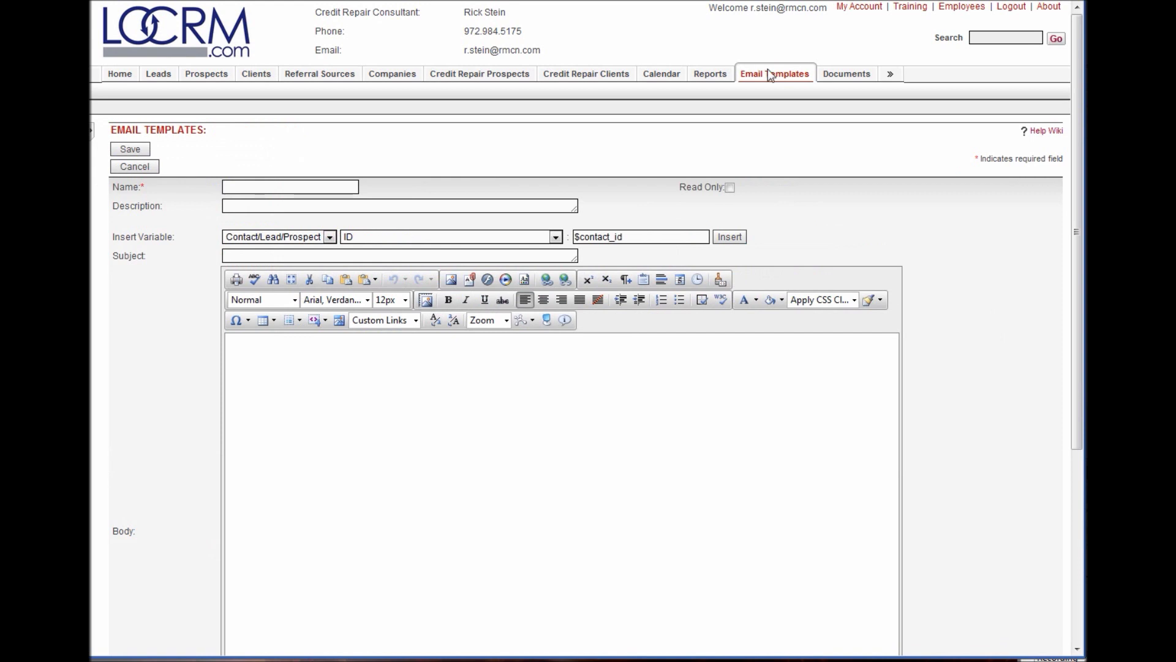
pyautogui.click(767, 68)
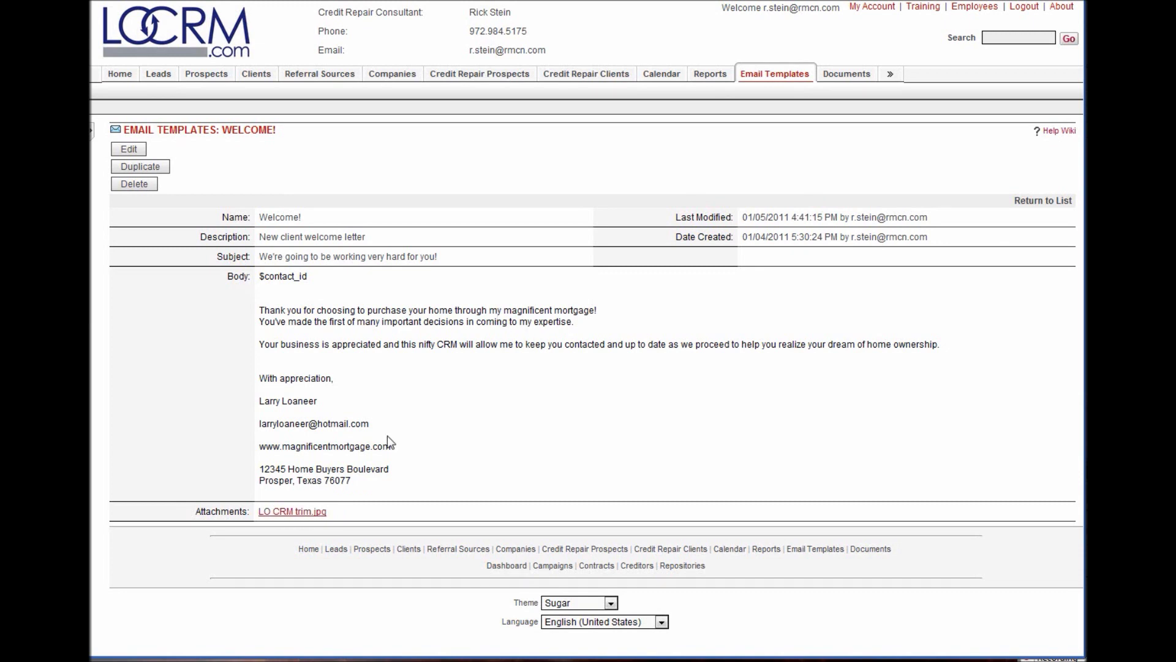
# Step: From the Prospects list, reach Elmer J. Fudd's record to start an email
pyautogui.click(776, 75)
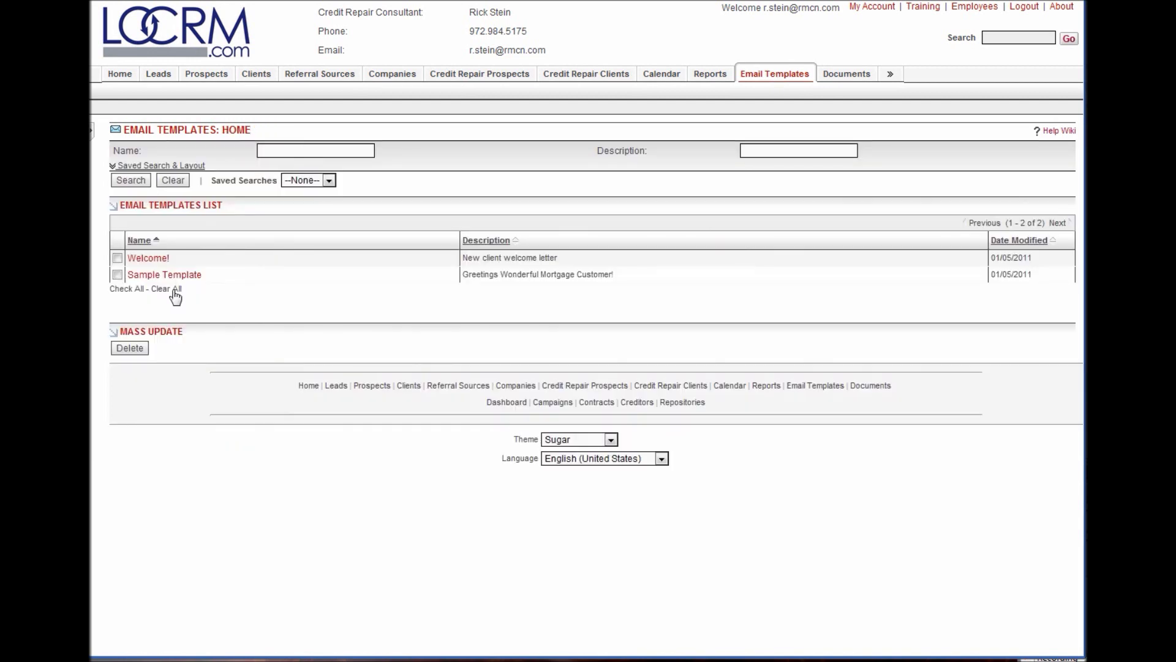
pyautogui.click(218, 80)
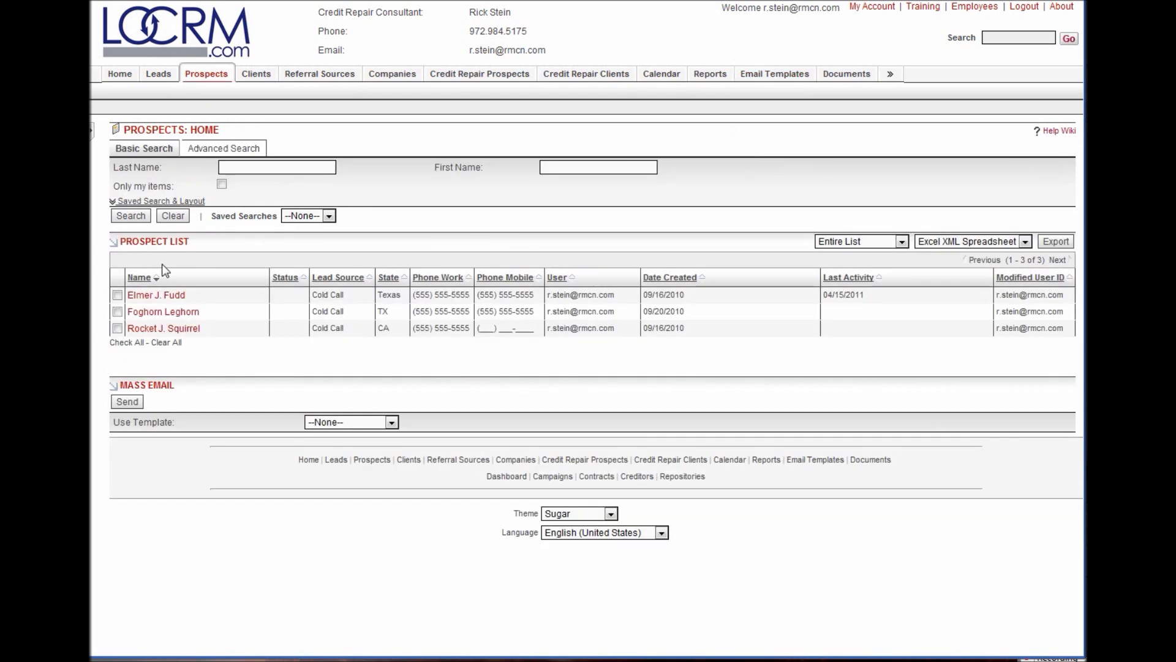
pyautogui.click(158, 295)
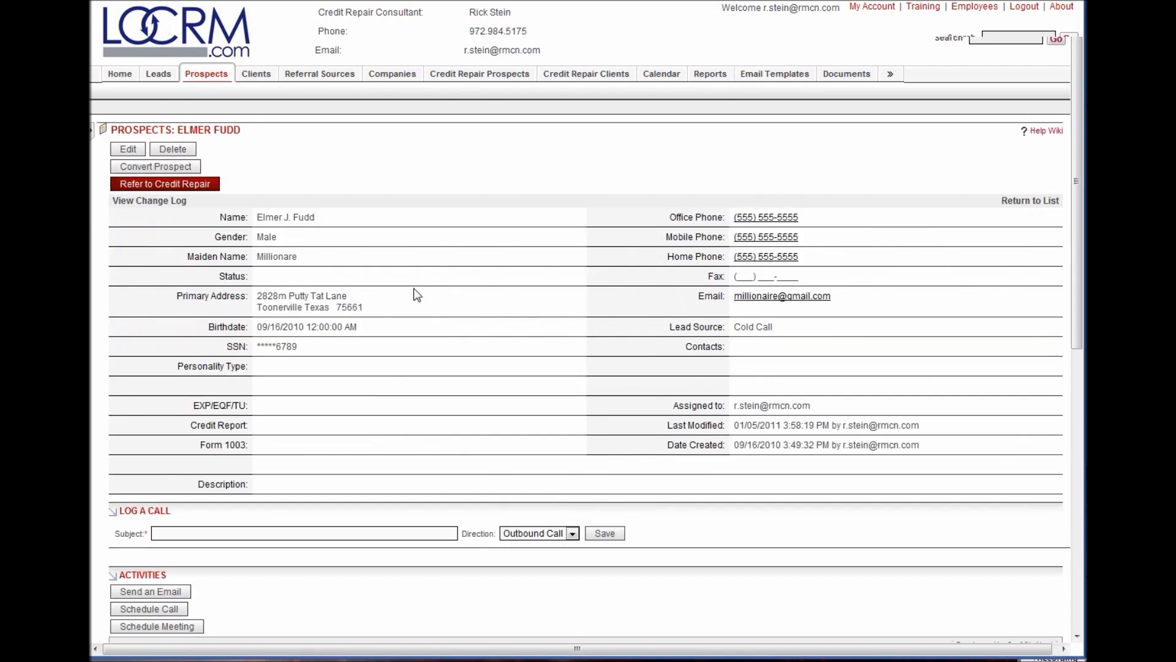
pyautogui.scroll(-2, 414, 288)
pyautogui.scroll(-2, 410, 289)
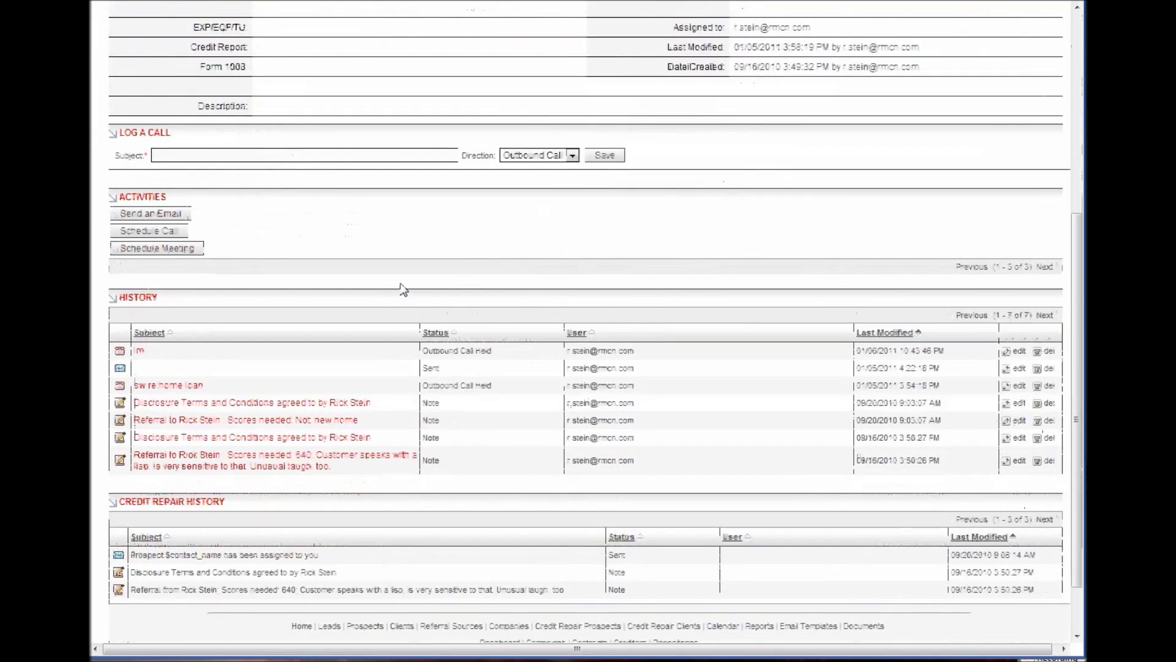
pyautogui.scroll(-2, 401, 288)
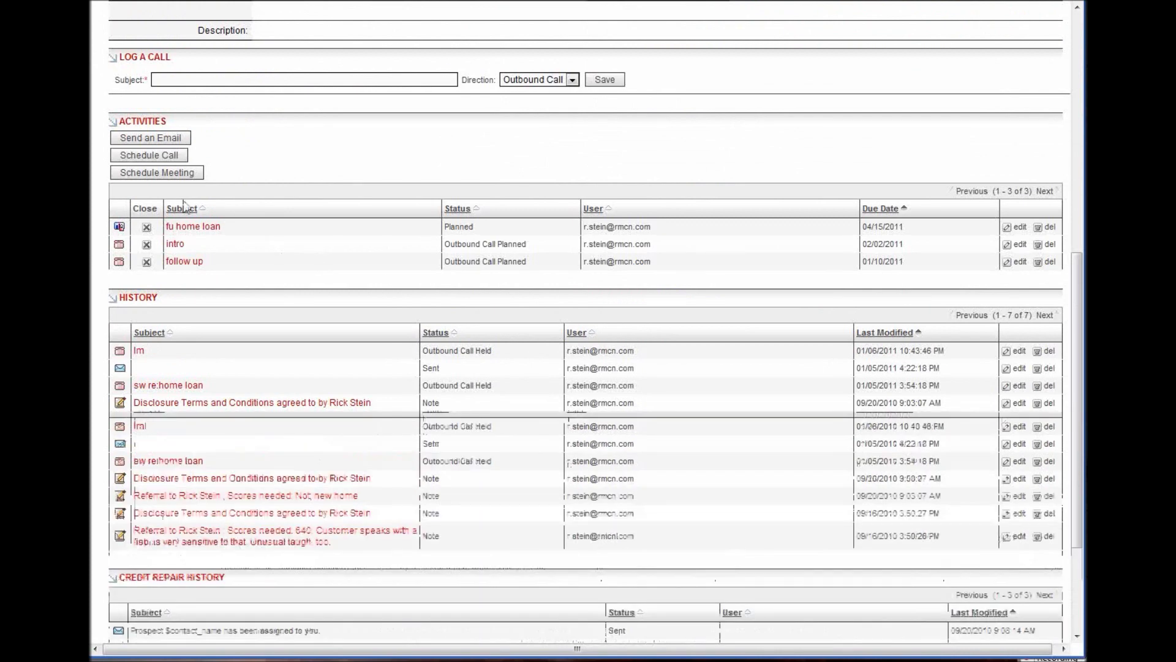
pyautogui.scroll(1, 184, 204)
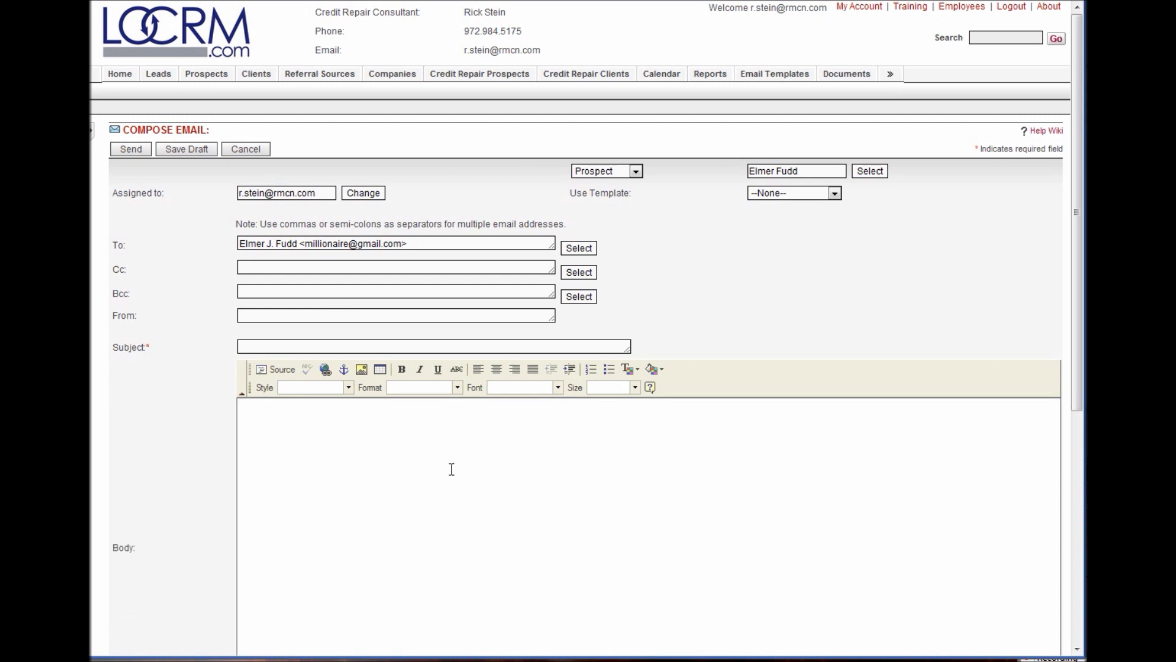
pyautogui.scroll(-2, 452, 469)
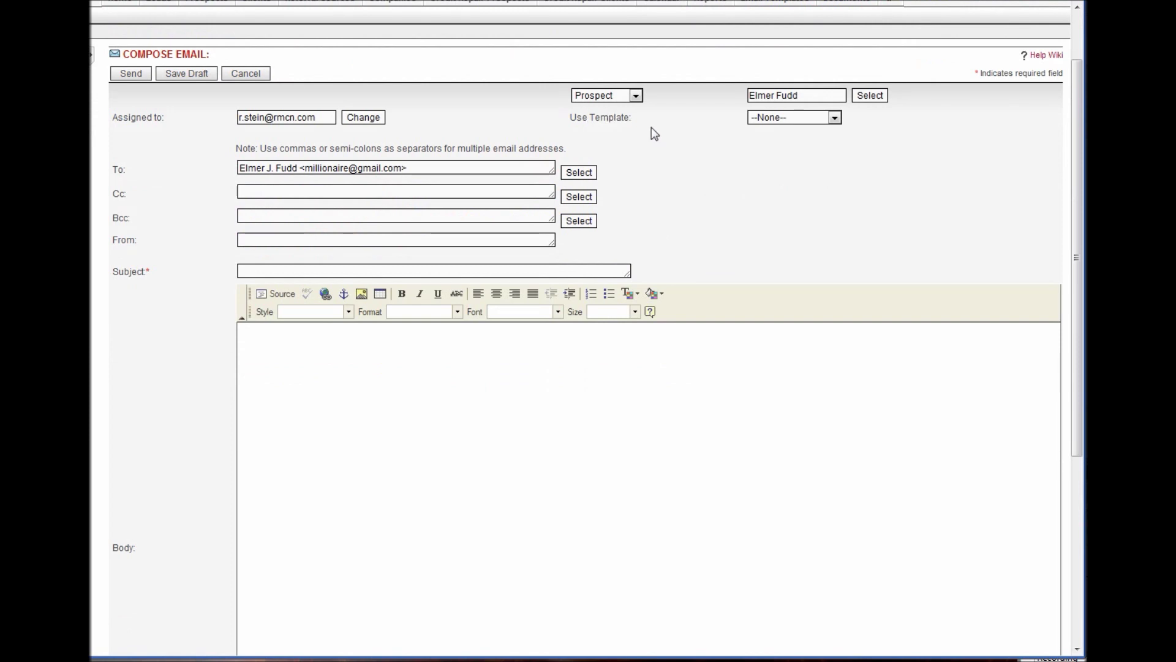
# Step: Apply Sample Template, filling subject 'Greetings!' and the $contact_name greeting body
pyautogui.click(835, 119)
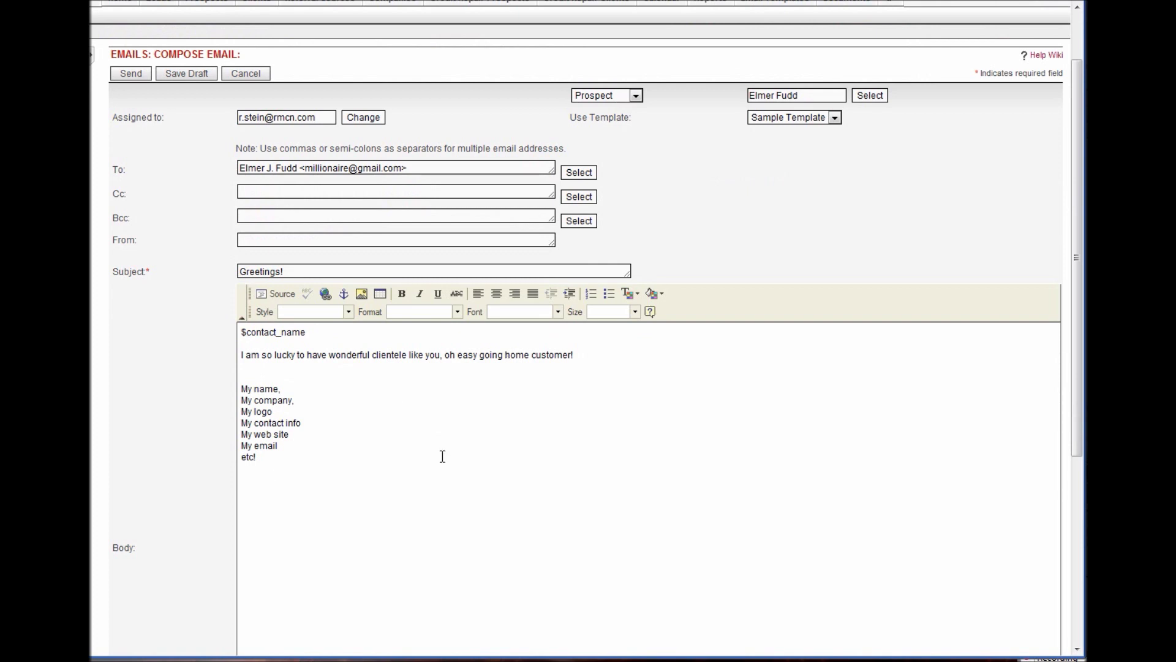
pyautogui.scroll(-2, 442, 457)
pyautogui.scroll(-3, 432, 276)
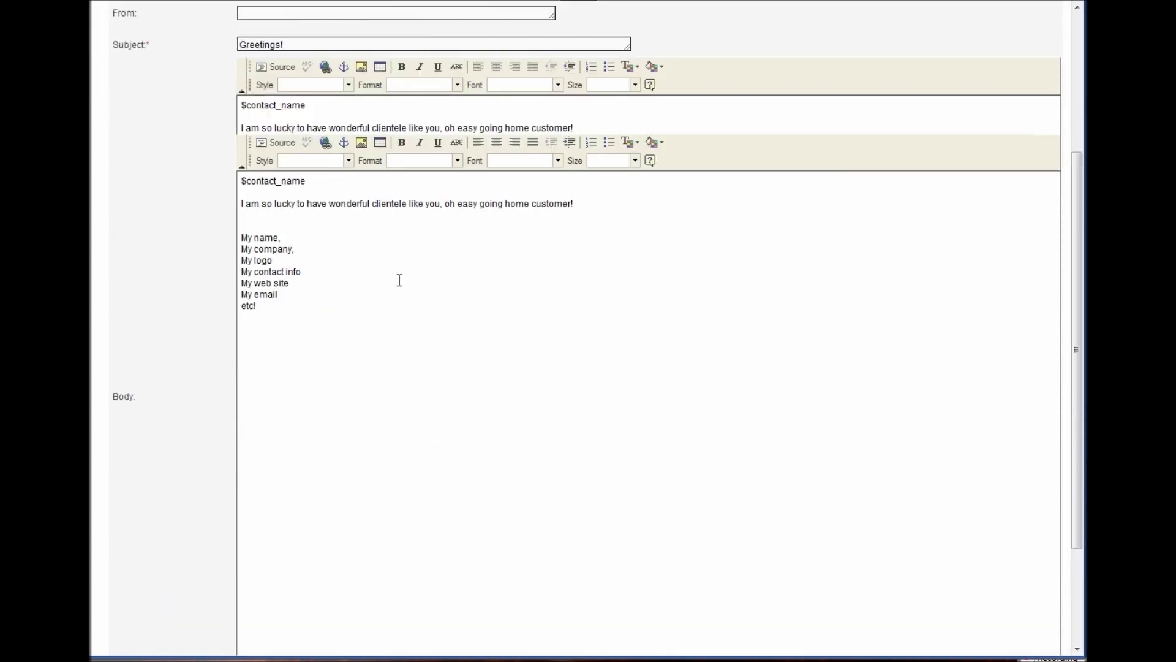
pyautogui.scroll(2, 418, 322)
pyautogui.scroll(2, 454, 359)
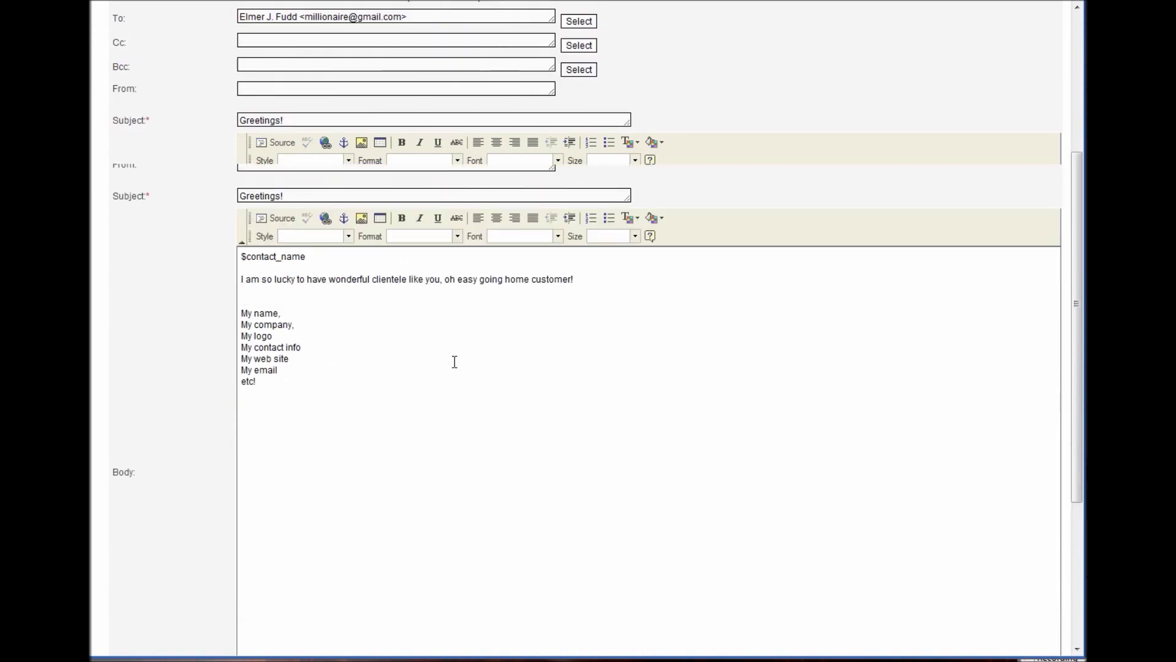
pyautogui.scroll(2, 392, 427)
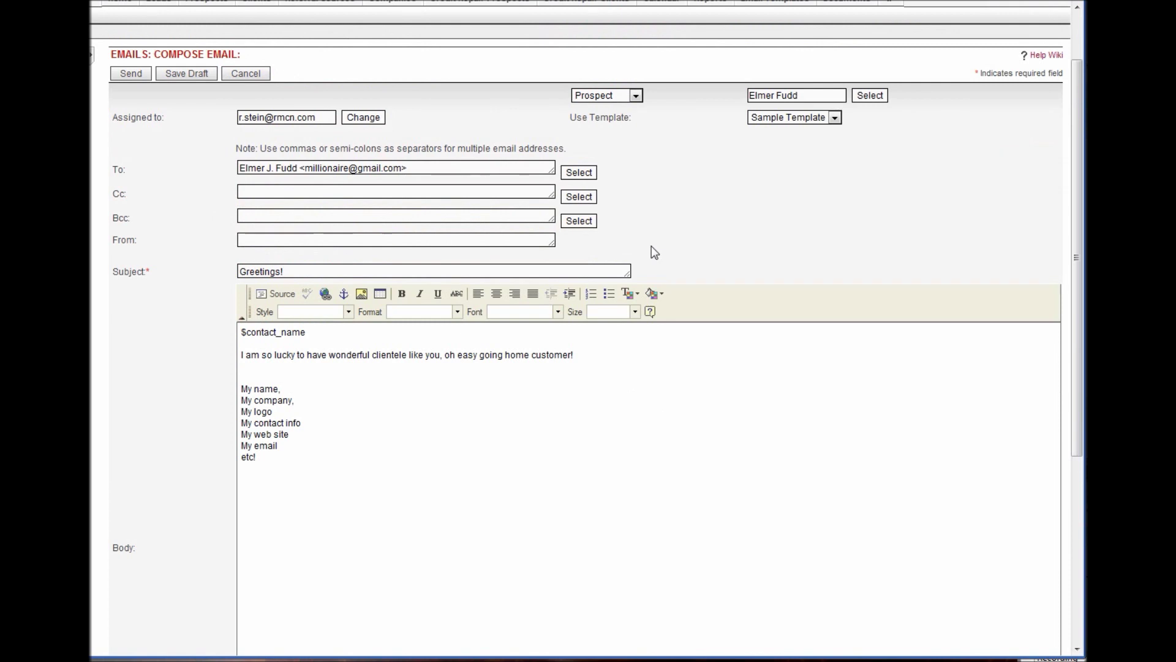
pyautogui.scroll(2, 534, 271)
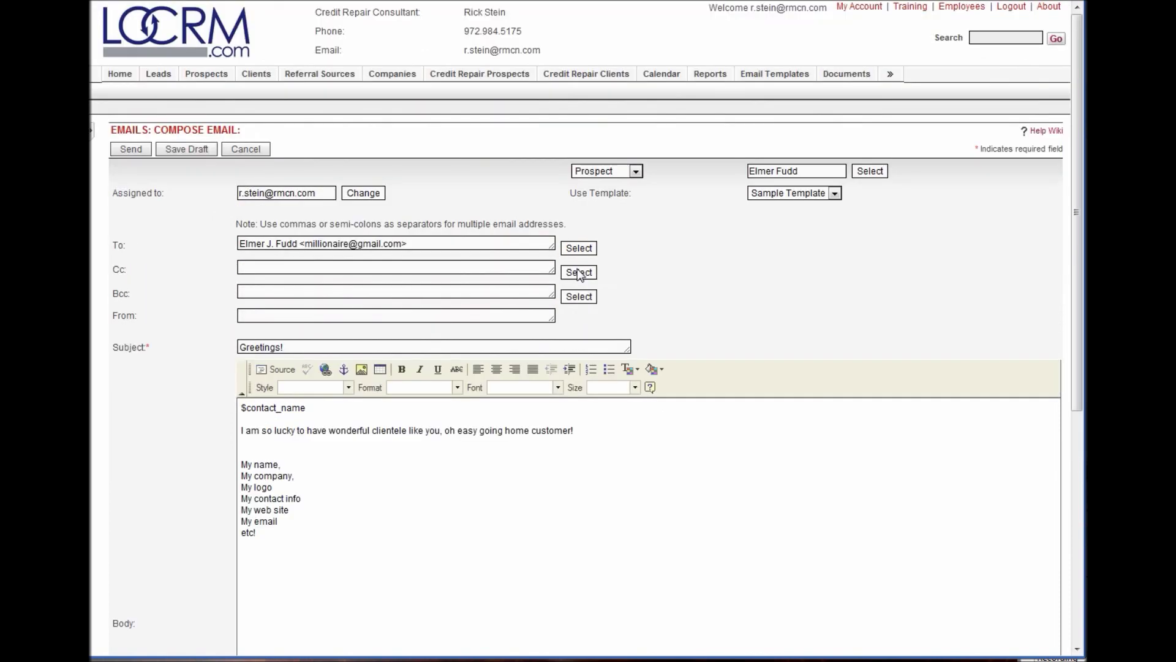